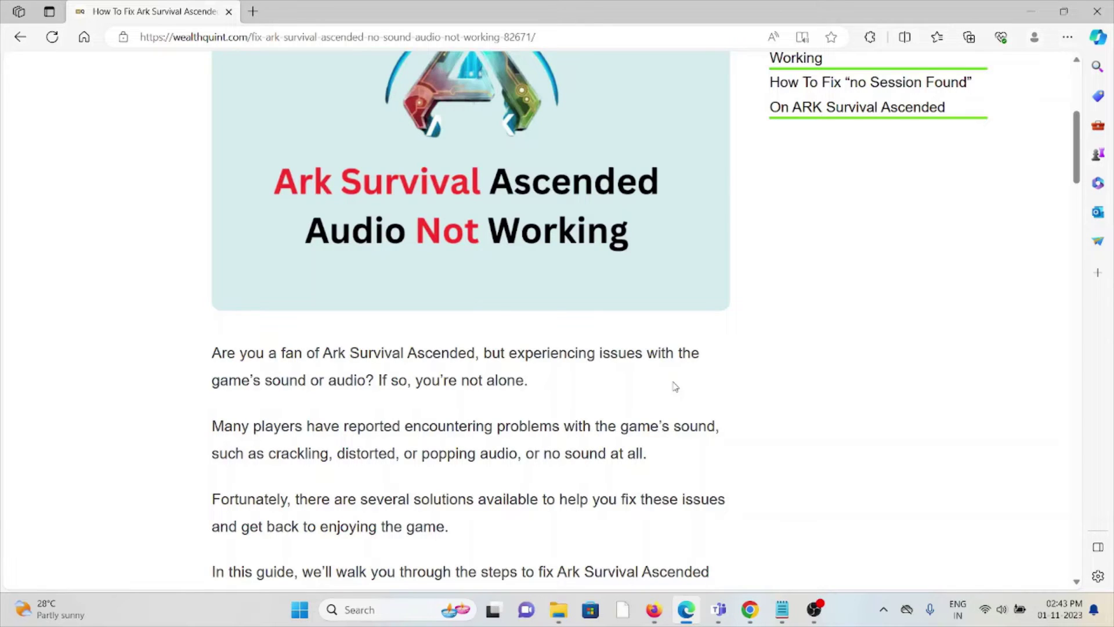
{"action": "scroll", "coordinate": [673, 387], "scroll_direction": "down", "scroll_amount": 1}
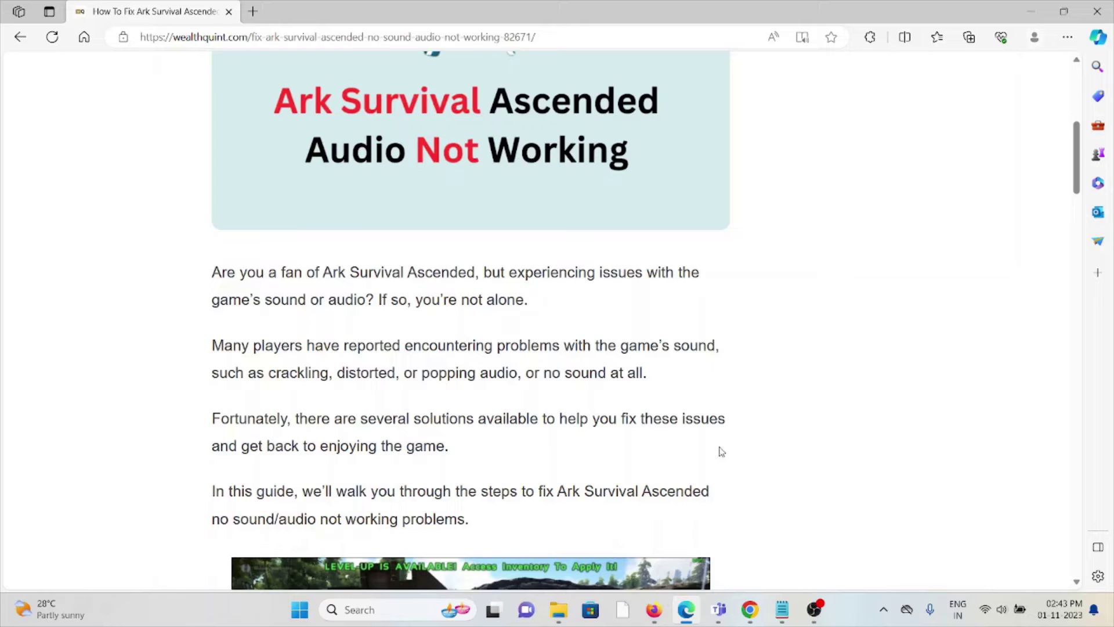
{"action": "scroll", "coordinate": [719, 450], "scroll_direction": "down", "scroll_amount": 2}
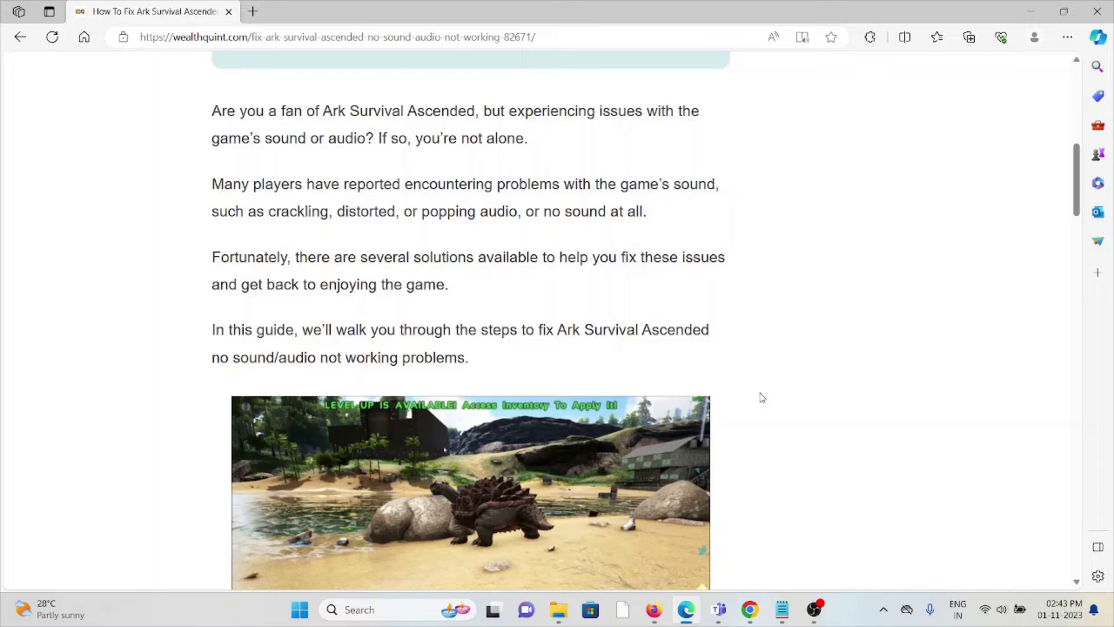
{"action": "scroll", "coordinate": [761, 398], "scroll_direction": "down", "scroll_amount": 3}
{"action": "scroll", "coordinate": [771, 394], "scroll_direction": "down", "scroll_amount": 1}
{"action": "scroll", "coordinate": [771, 394], "scroll_direction": "down", "scroll_amount": 1}
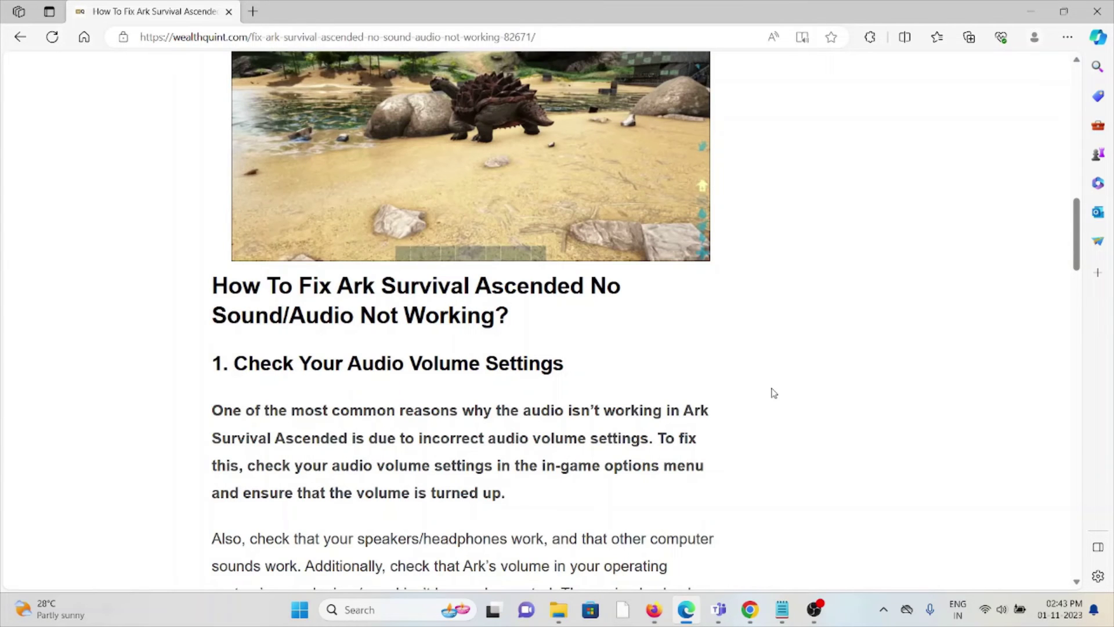
{"action": "scroll", "coordinate": [771, 393], "scroll_direction": "down", "scroll_amount": 1}
{"action": "scroll", "coordinate": [772, 392], "scroll_direction": "down", "scroll_amount": 2}
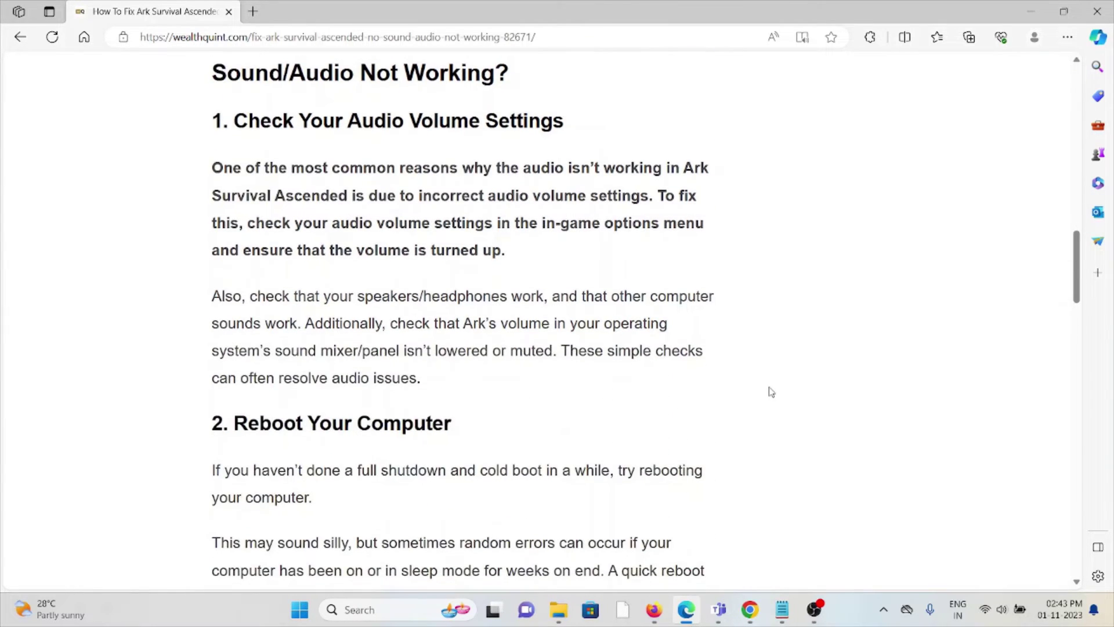
{"action": "scroll", "coordinate": [771, 392], "scroll_direction": "down", "scroll_amount": 1}
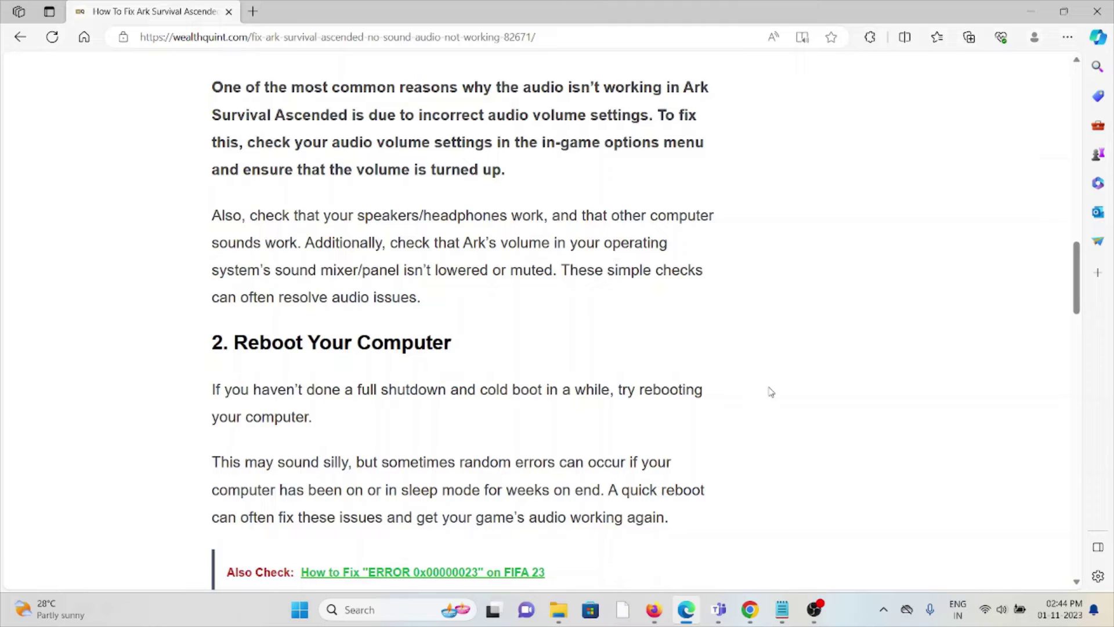
{"action": "scroll", "coordinate": [613, 374], "scroll_direction": "down", "scroll_amount": 2}
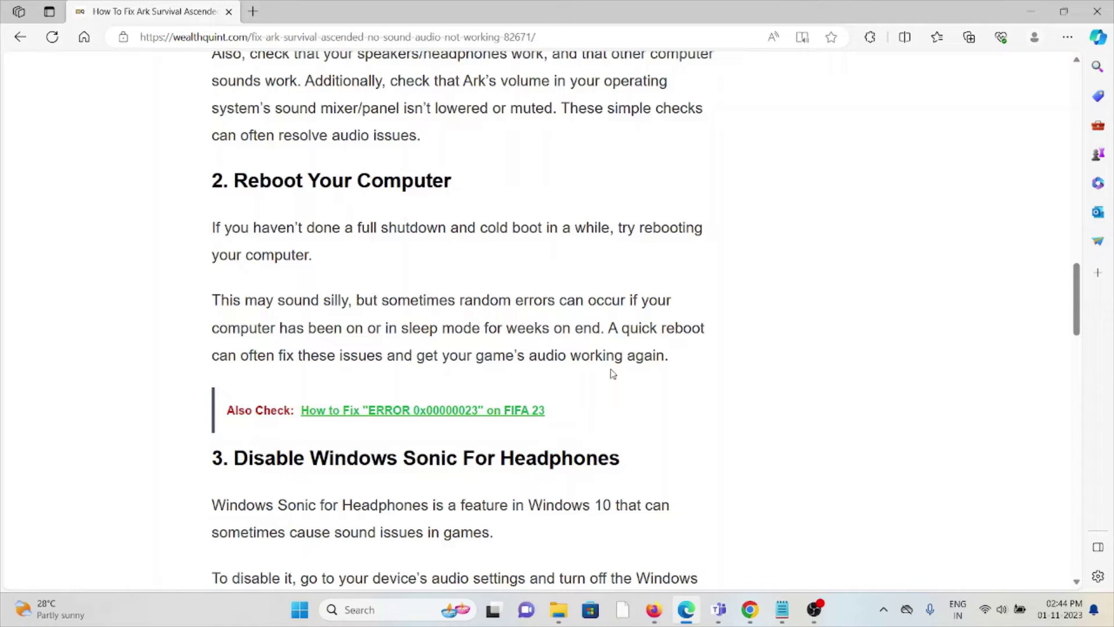
{"action": "scroll", "coordinate": [610, 373], "scroll_direction": "down", "scroll_amount": 2}
{"action": "scroll", "coordinate": [589, 363], "scroll_direction": "down", "scroll_amount": 1}
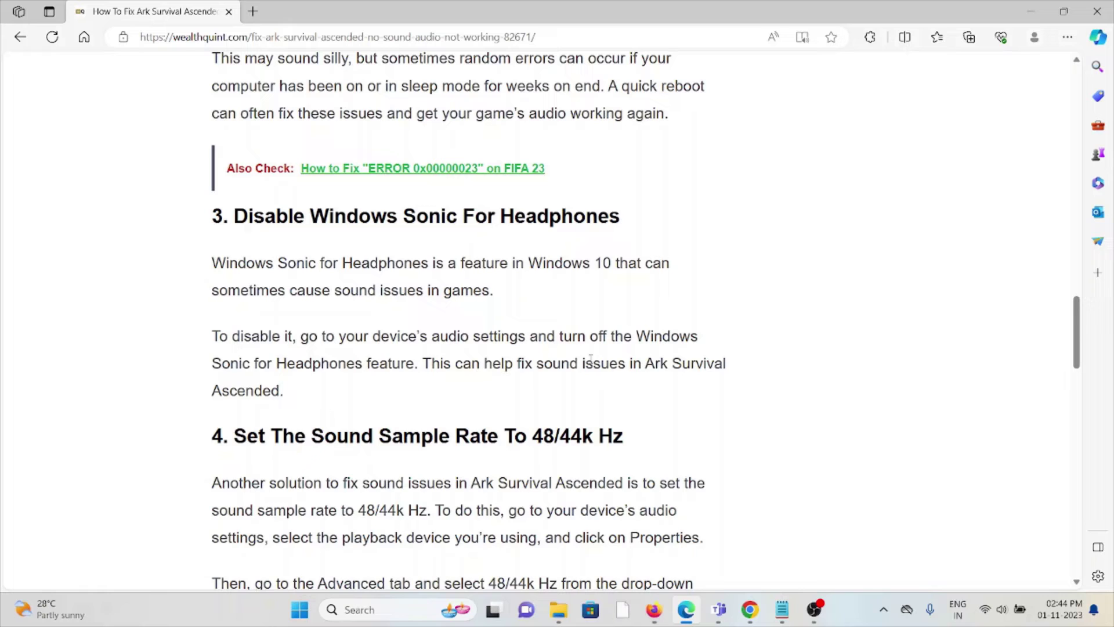
{"action": "scroll", "coordinate": [583, 362], "scroll_direction": "down", "scroll_amount": 1}
{"action": "scroll", "coordinate": [574, 353], "scroll_direction": "down", "scroll_amount": 2}
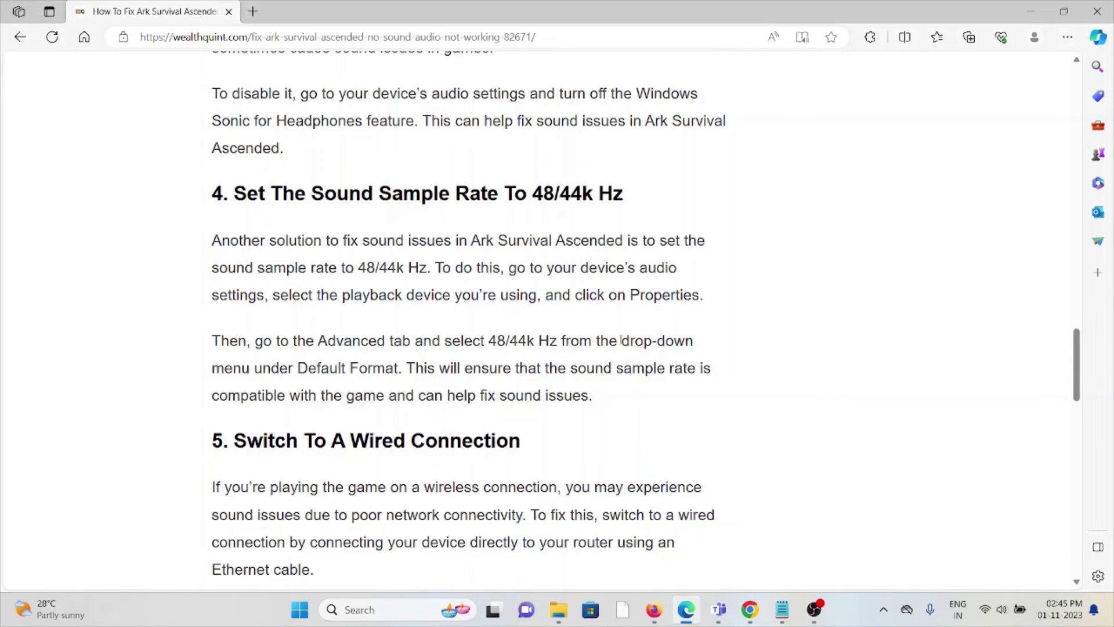
{"action": "scroll", "coordinate": [621, 341], "scroll_direction": "down", "scroll_amount": 2}
{"action": "scroll", "coordinate": [621, 342], "scroll_direction": "down", "scroll_amount": 1}
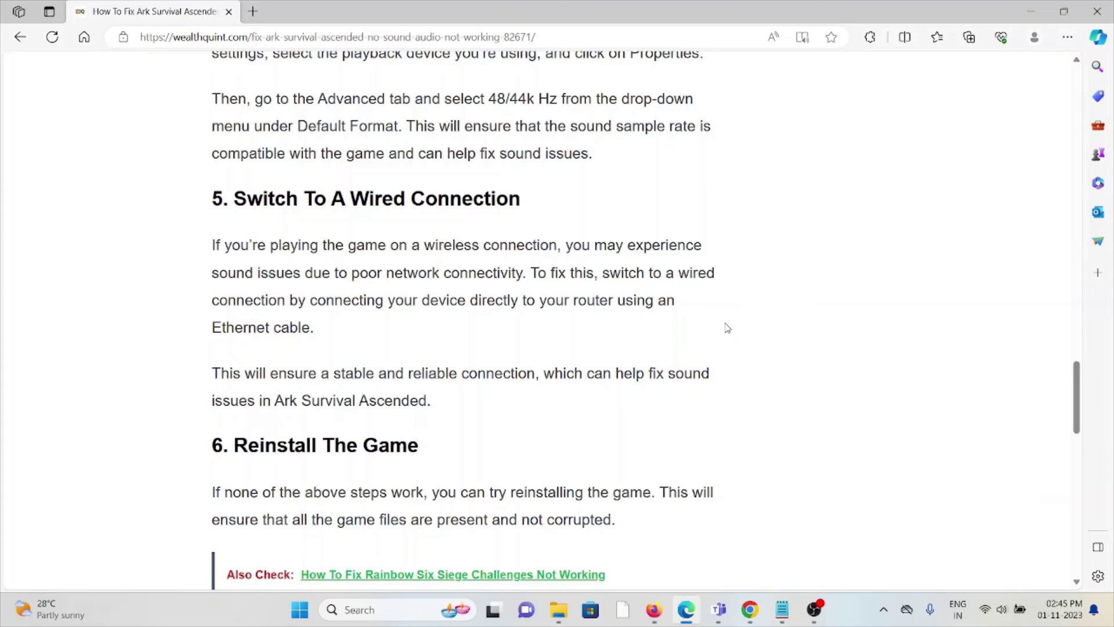
{"action": "scroll", "coordinate": [731, 329], "scroll_direction": "down", "scroll_amount": 1}
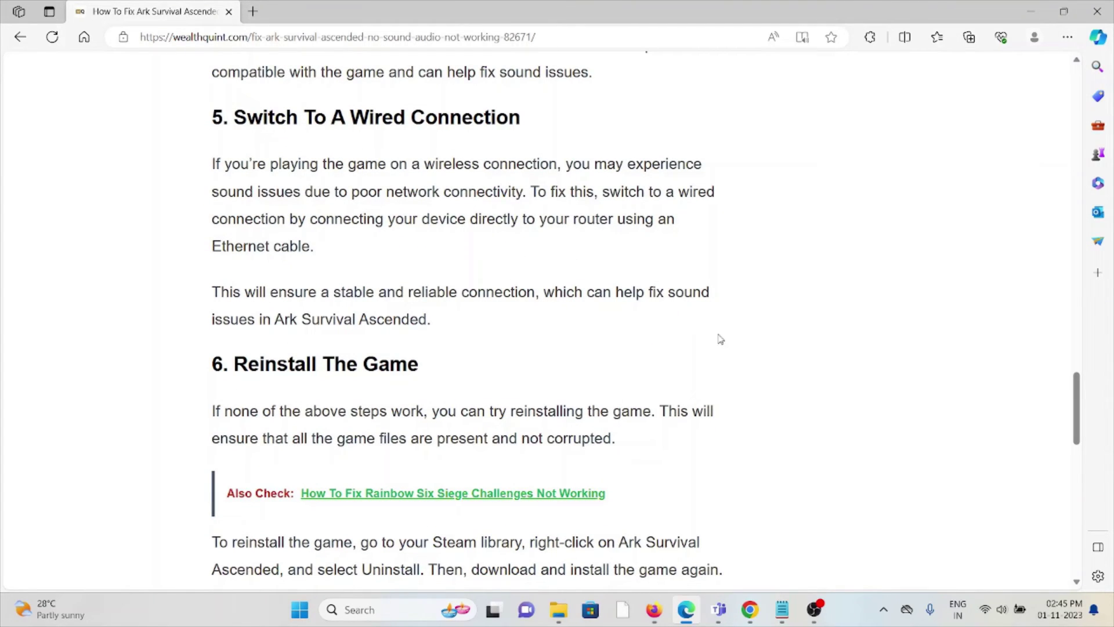
{"action": "scroll", "coordinate": [701, 344], "scroll_direction": "down", "scroll_amount": 2}
{"action": "scroll", "coordinate": [701, 343], "scroll_direction": "down", "scroll_amount": 1}
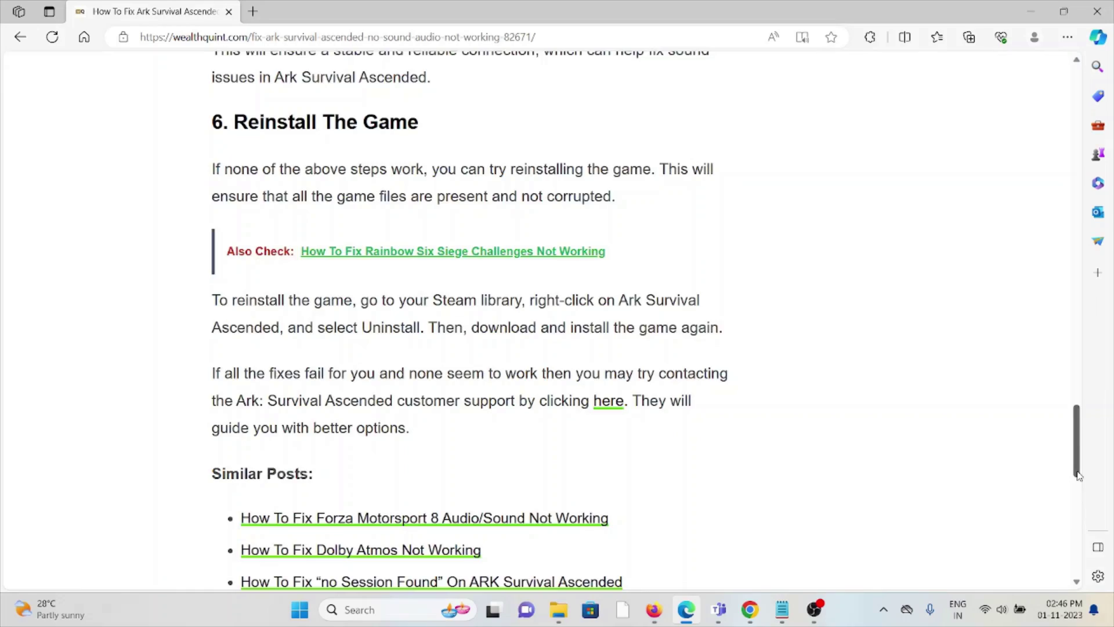
{"action": "left_click_drag", "start_coordinate": [1081, 476], "coordinate": [1098, 139]}
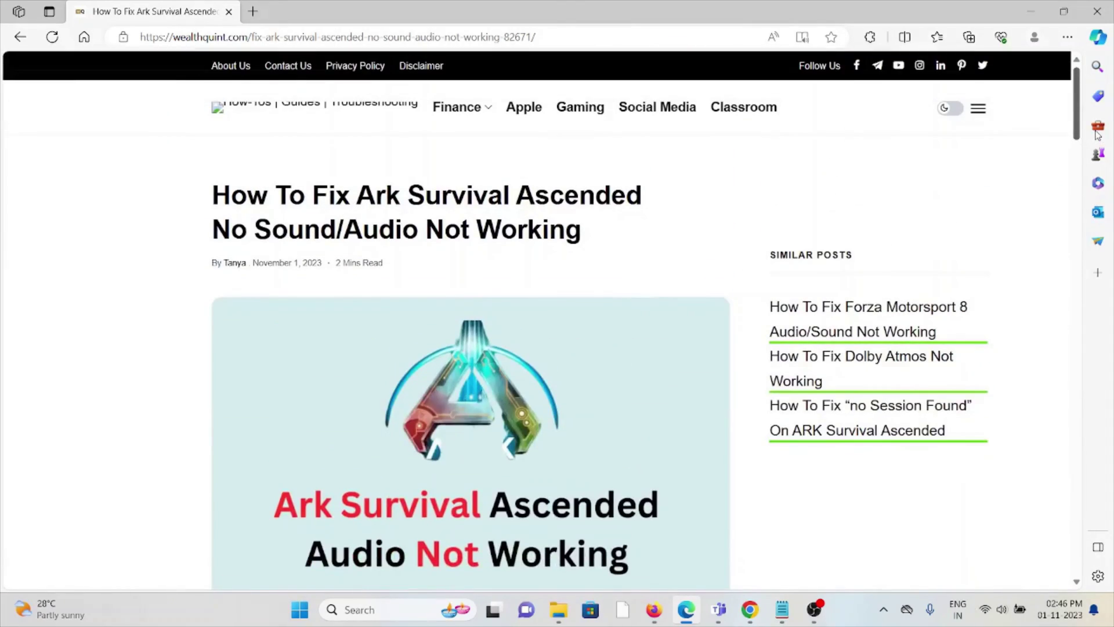